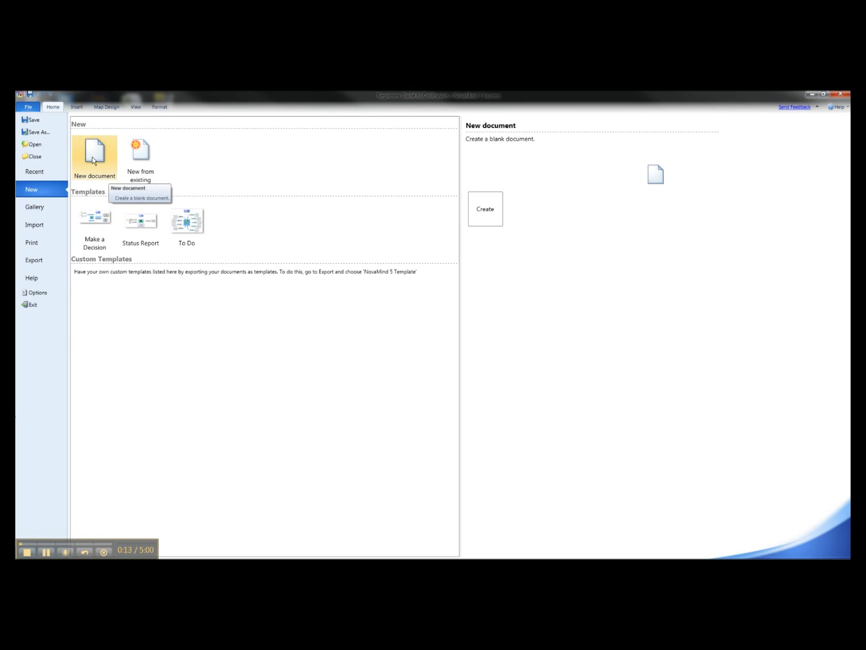
Create a blank mind map document and title its central topic "Beginners to Guide to ColdFusion".
double_click(94, 159)
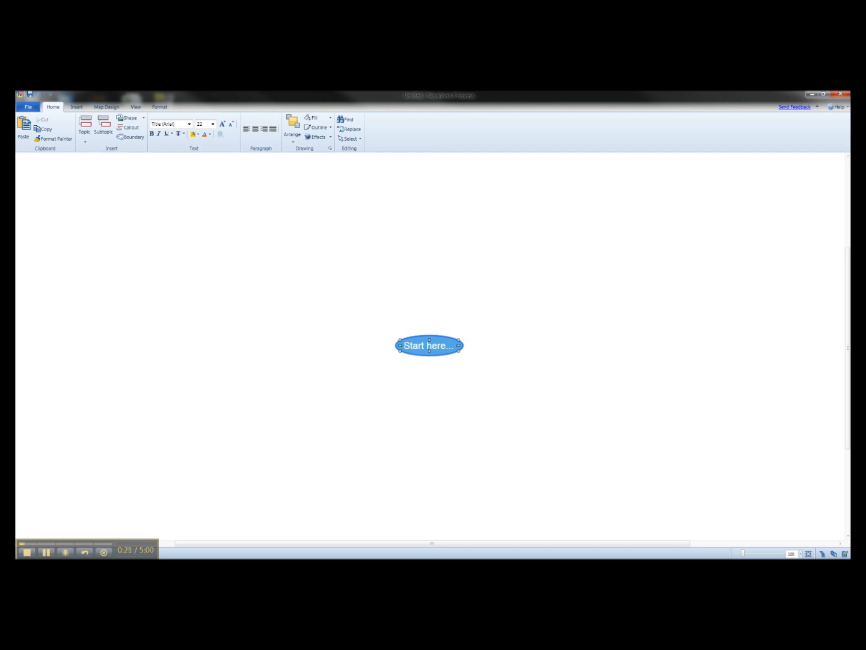
double_click(410, 346)
drag(405, 347, 468, 343)
text(Be)
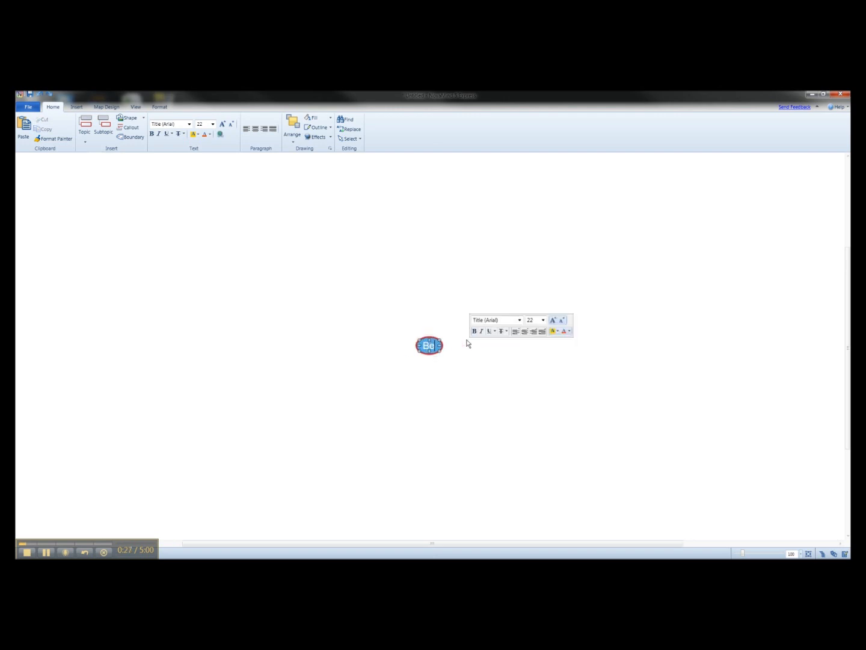
text(ginners to Guide to Cold)
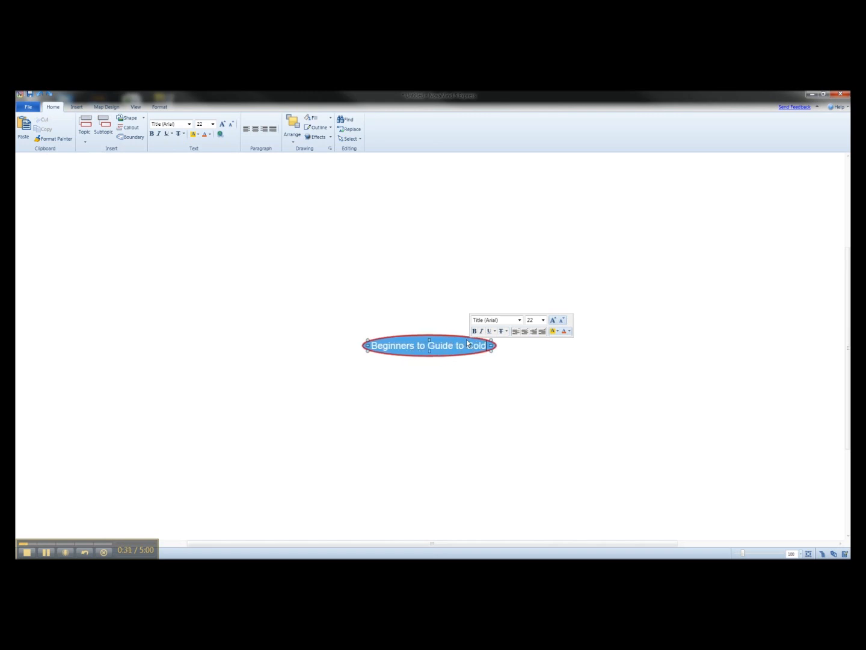
text(Fusion)
key(Return)
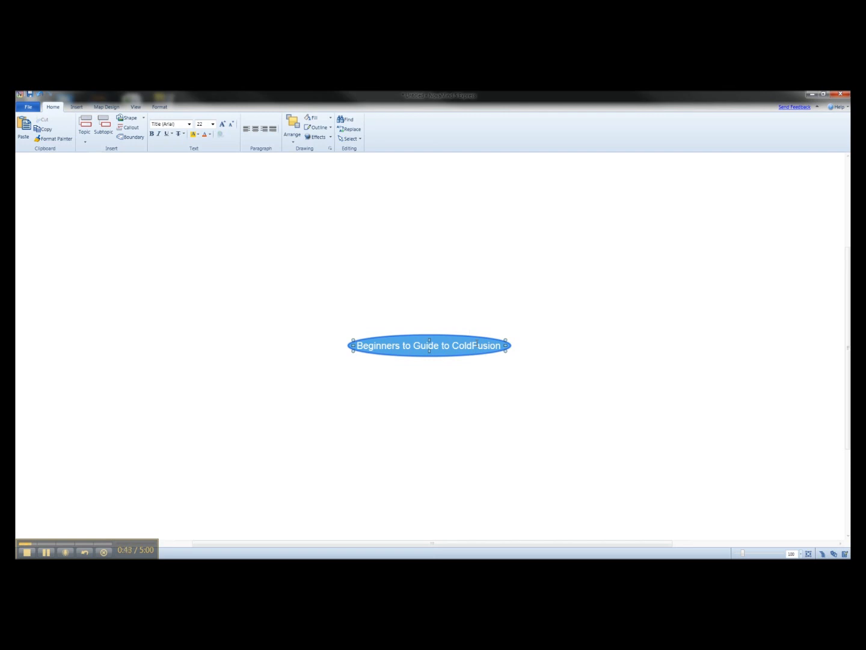
Add a main topic named "Introduction" to the central topic.
click(84, 131)
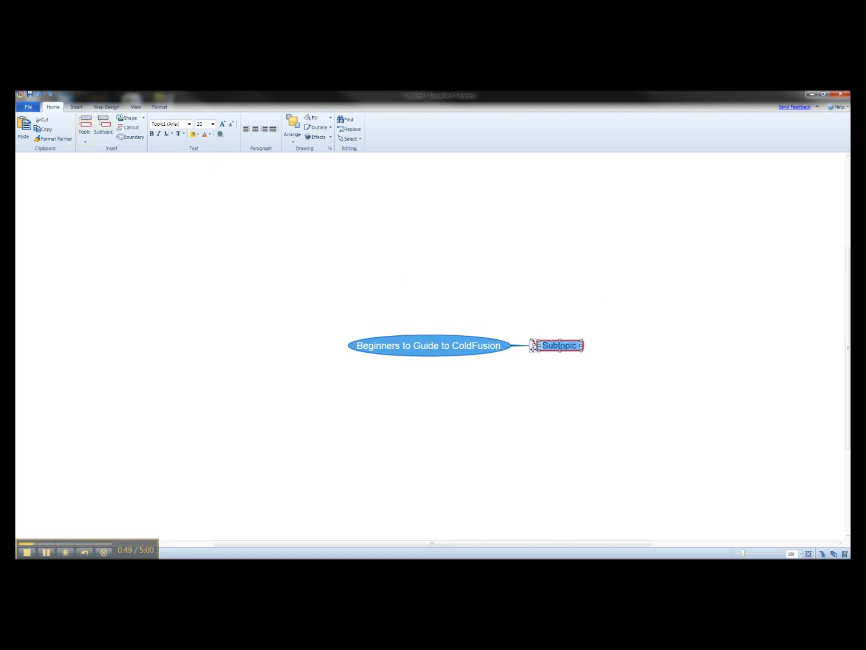
text(Introdu)
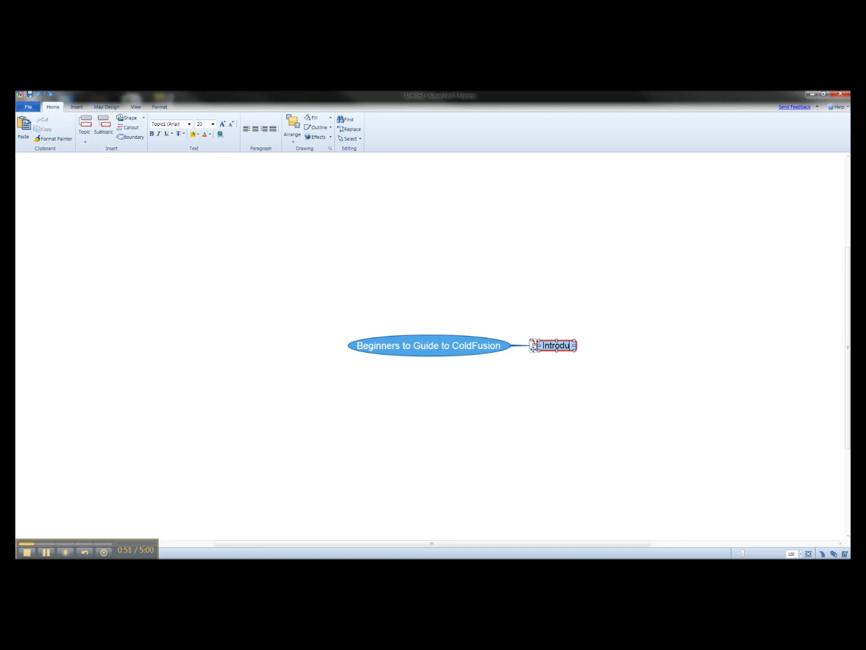
text(ction)
Add the subtopics "Who am I", "Who is this book for" and "Further help" under Introduction.
click(106, 130)
text(Who am I)
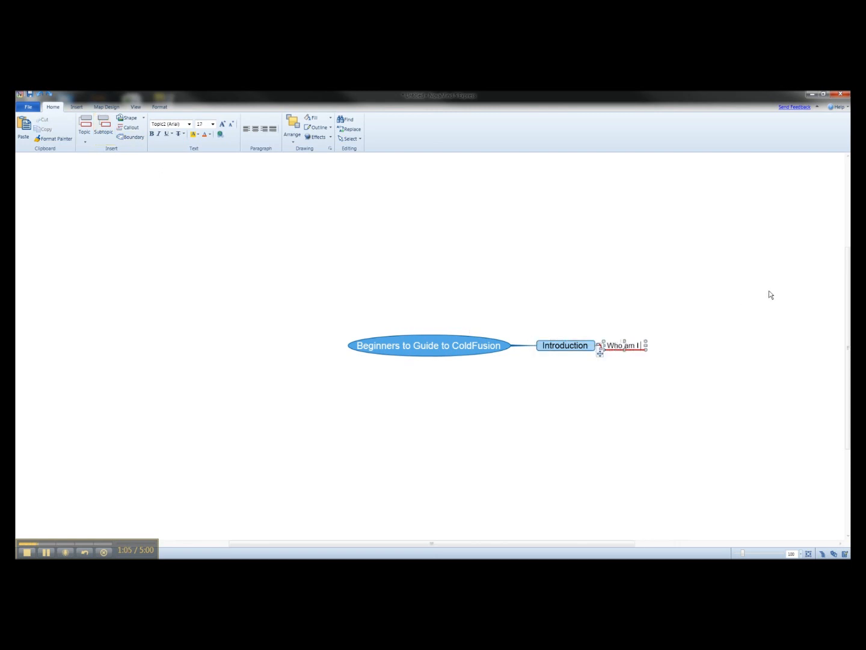
key(Return)
key(Return)
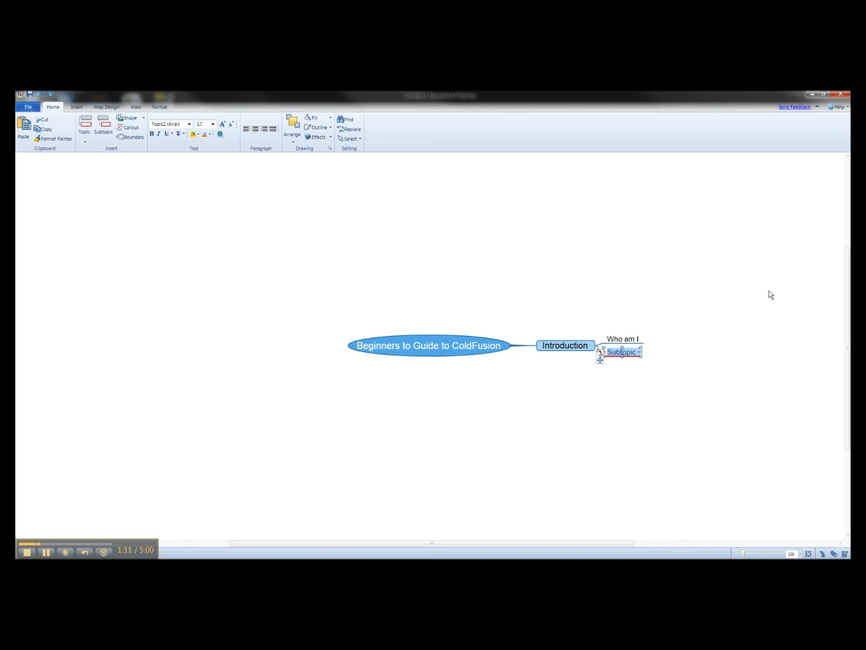
text(Who is this book for)
key(Return)
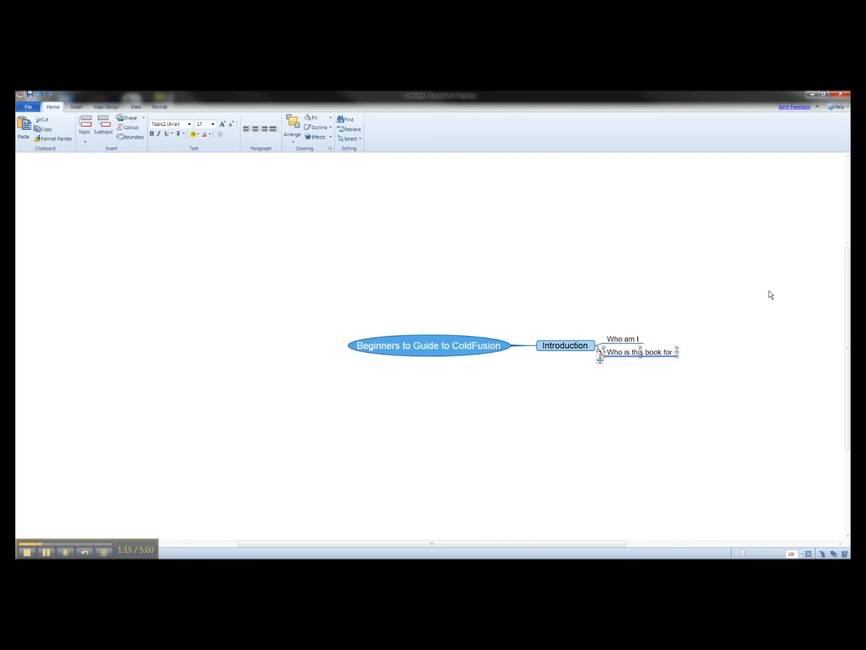
key(Return)
text(Fur)
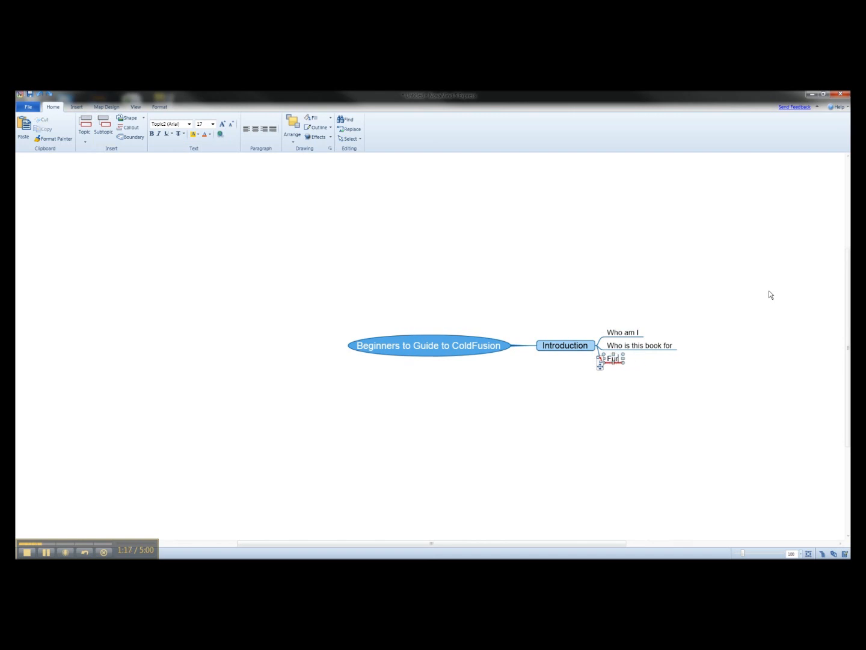
text(ther help)
key(Return)
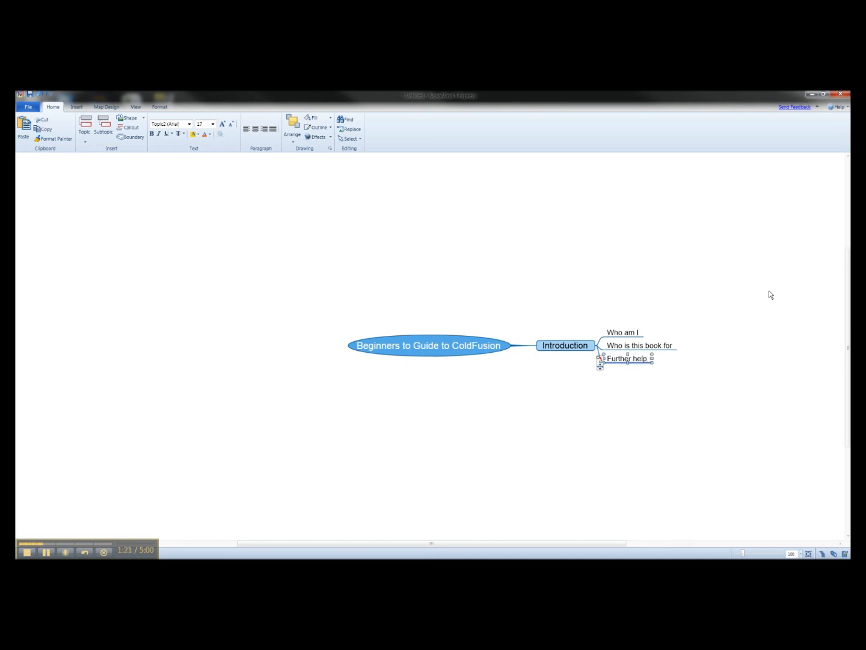
Add a main topic named "What is Programming?" after Introduction, at the same level.
click(563, 339)
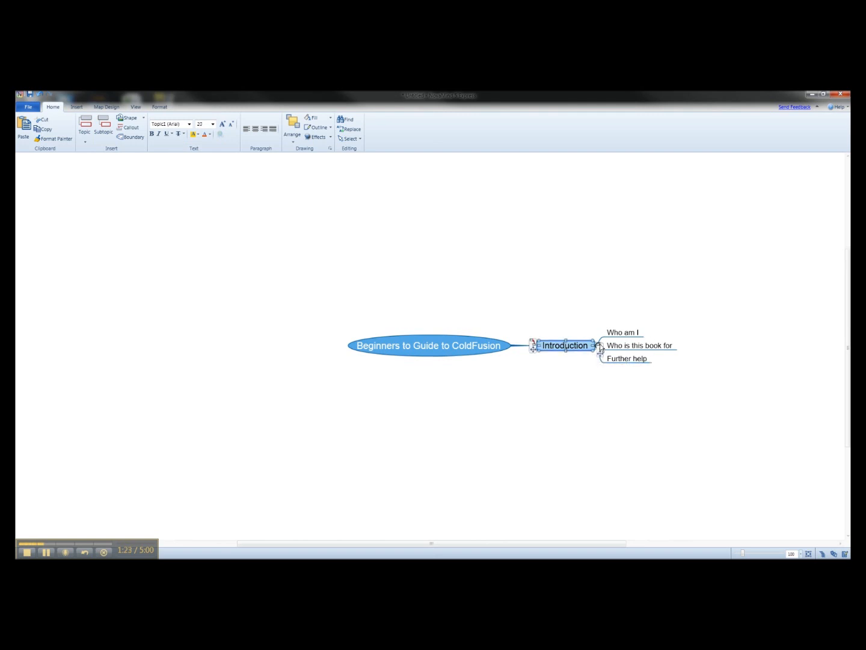
key(F2)
key(Return)
key(Return)
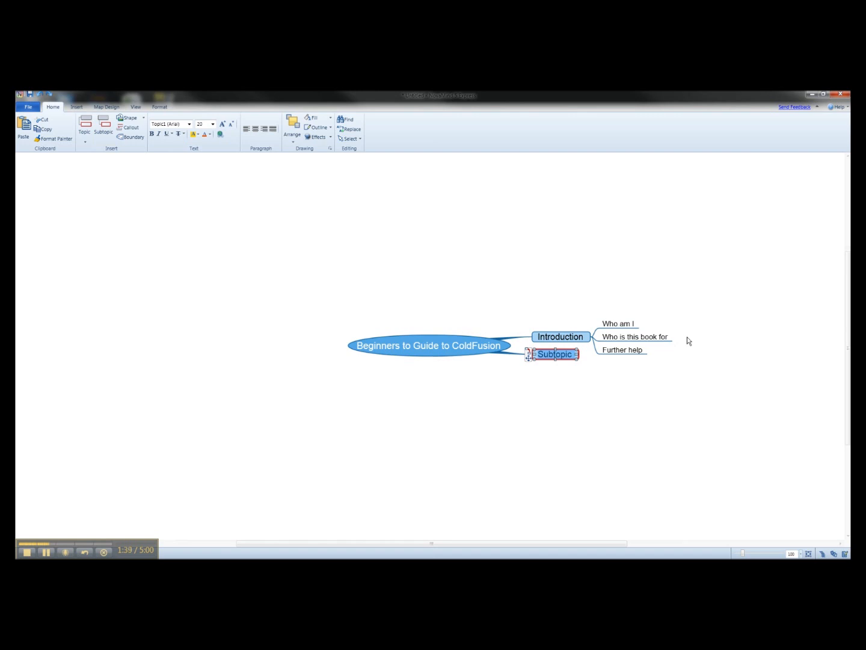
text(What is p)
key(BackSpace)
text(Programming?)
key(Return)
Add a main topic named "What is ColdFusion?" below What is Programming?
text(What is co)
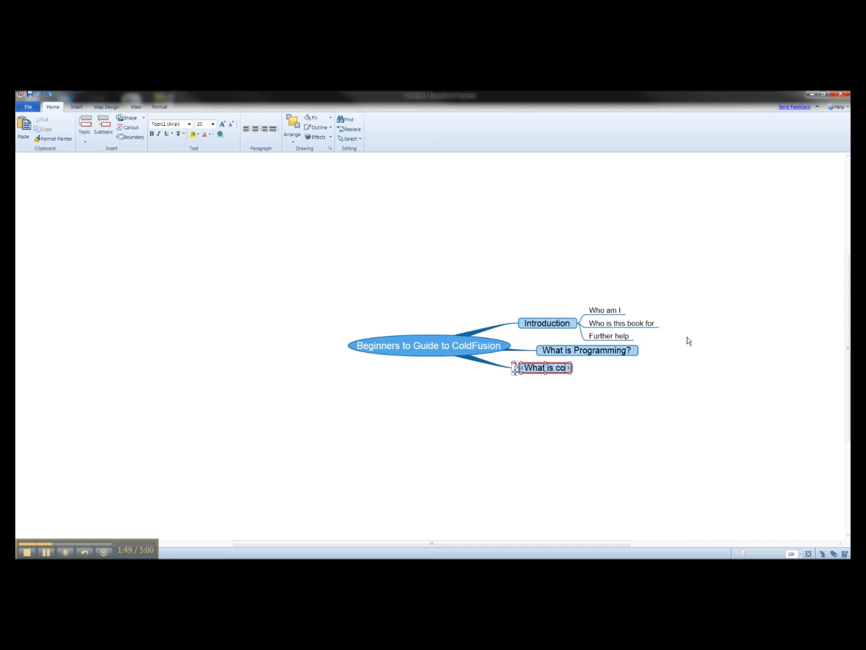
key(BackSpace)
key(BackSpace)
text(ColdFusion?)
key(Return)
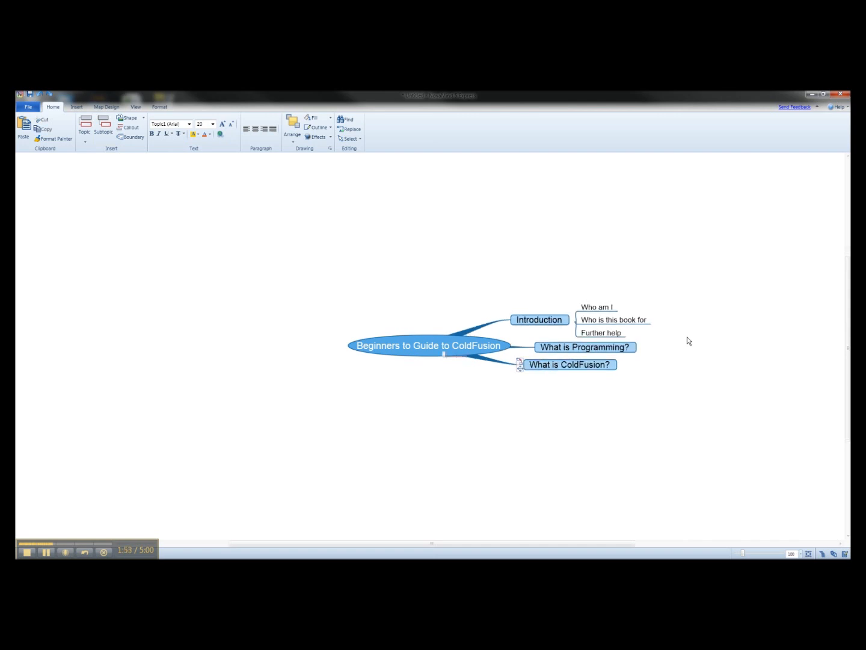
Add two more main topics named "Proper Syntax" and "Variables and Data Types".
key(Return)
text(Proper Syntax)
key(Return)
key(Return)
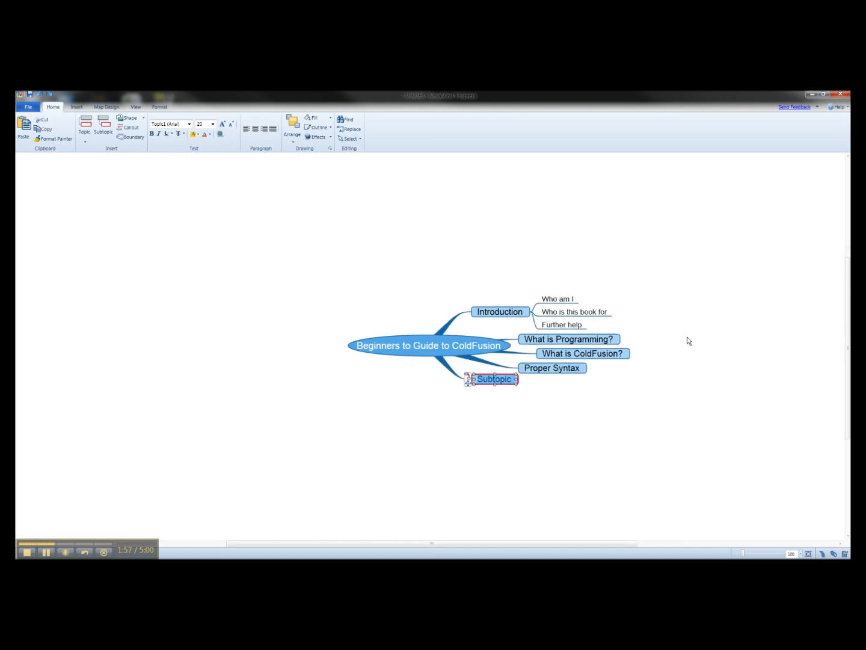
text(Variable)
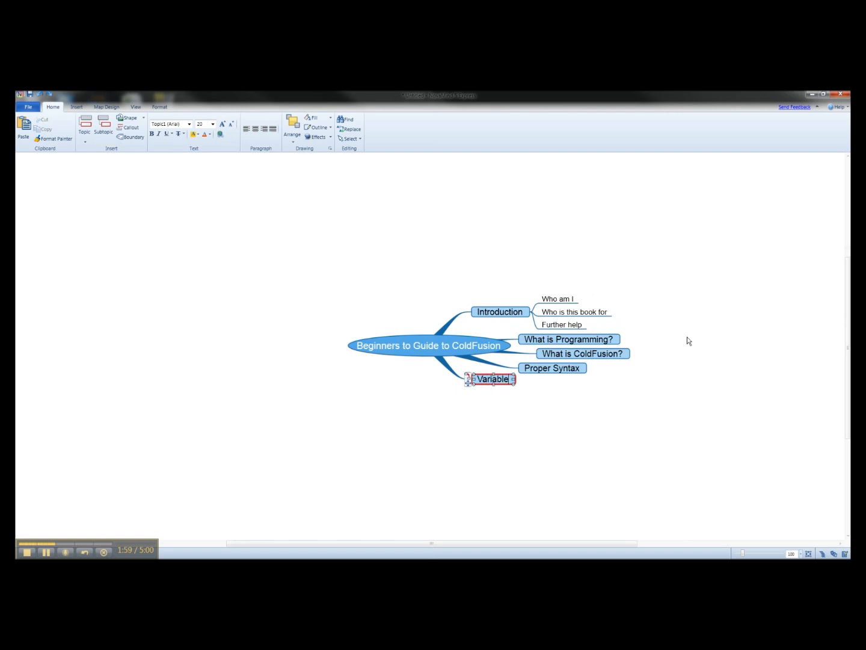
text(s and Data Types)
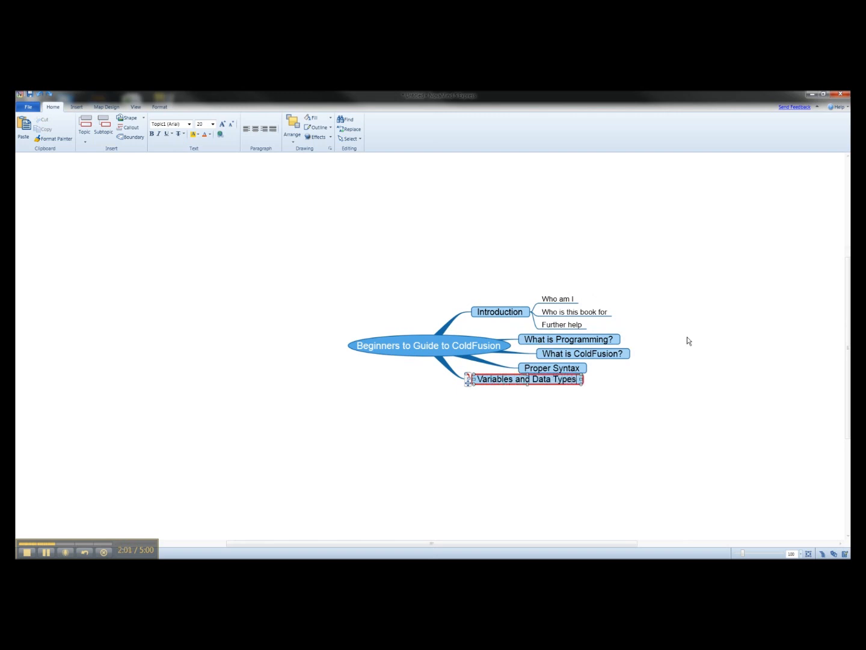
key(Return)
Add a main topic named "Conditional Processing" after Variables and Data Types.
key(Return)
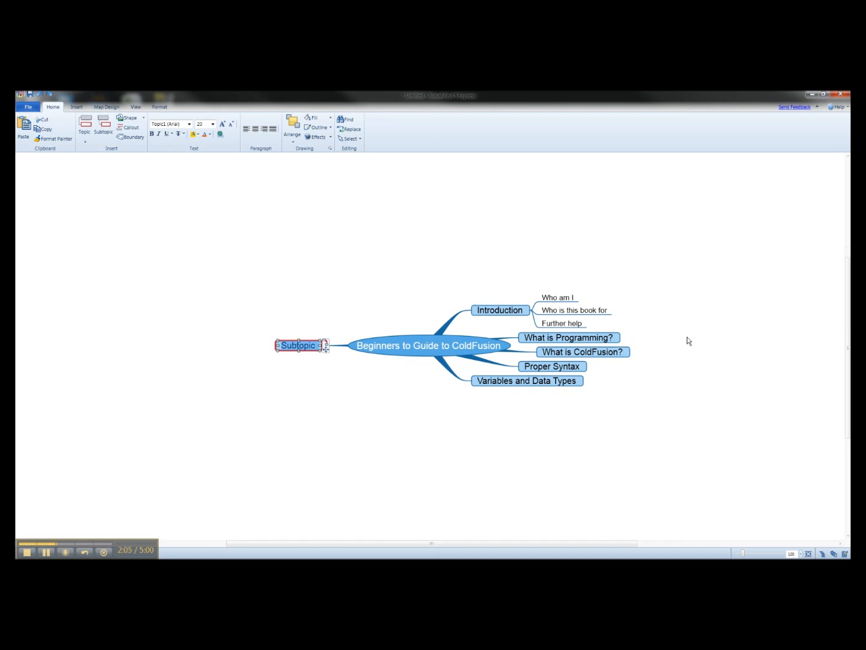
text(Conditi)
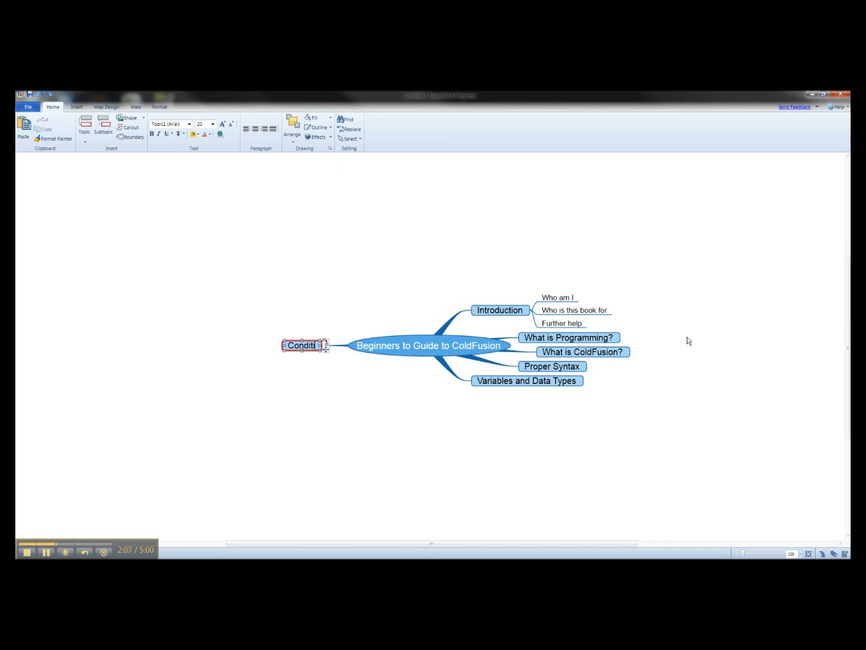
text(onal Processing)
key(Return)
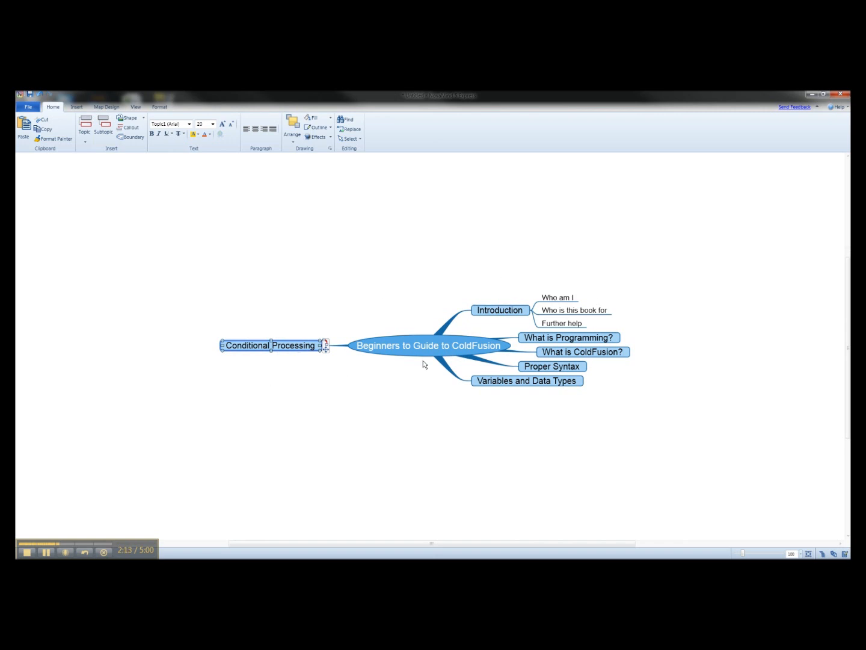
Spread the Introduction, What is Programming?, What is ColdFusion?, Proper Syntax and Variables and Data Types topics farther apart around the central topic.
mouse_move(475, 307)
drag(468, 314, 463, 240)
mouse_move(519, 344)
drag(518, 344, 515, 288)
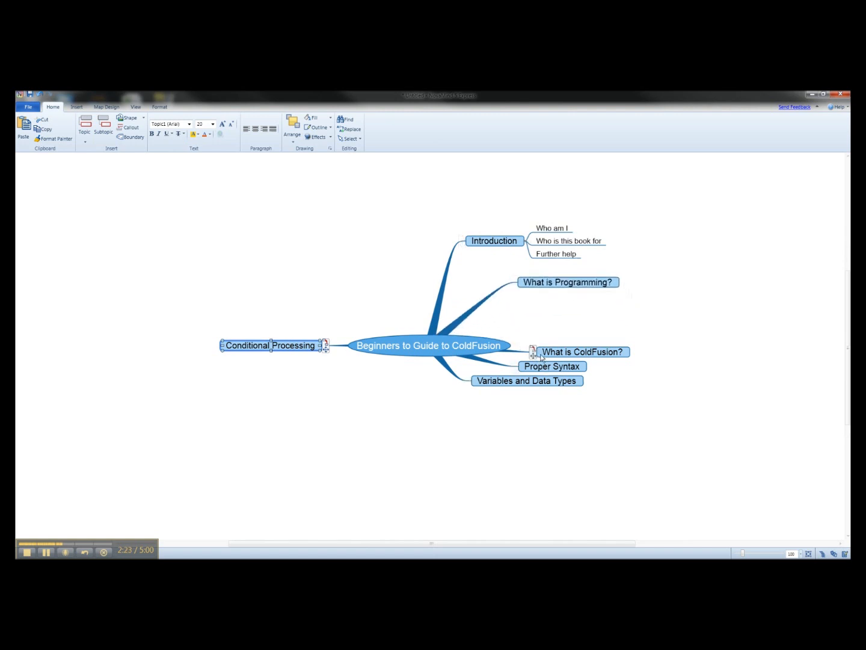
drag(535, 352, 414, 235)
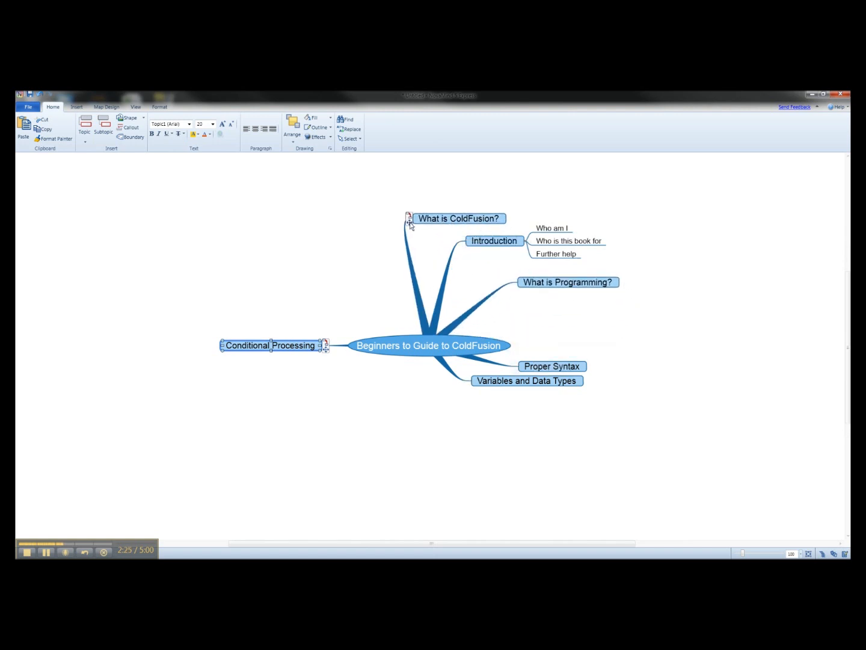
drag(515, 299, 677, 260)
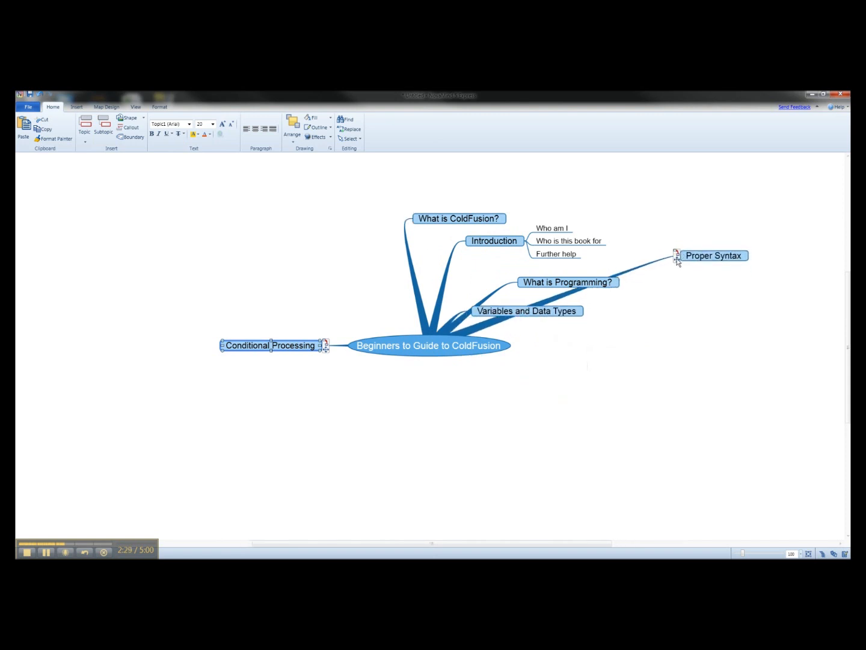
drag(470, 301, 538, 361)
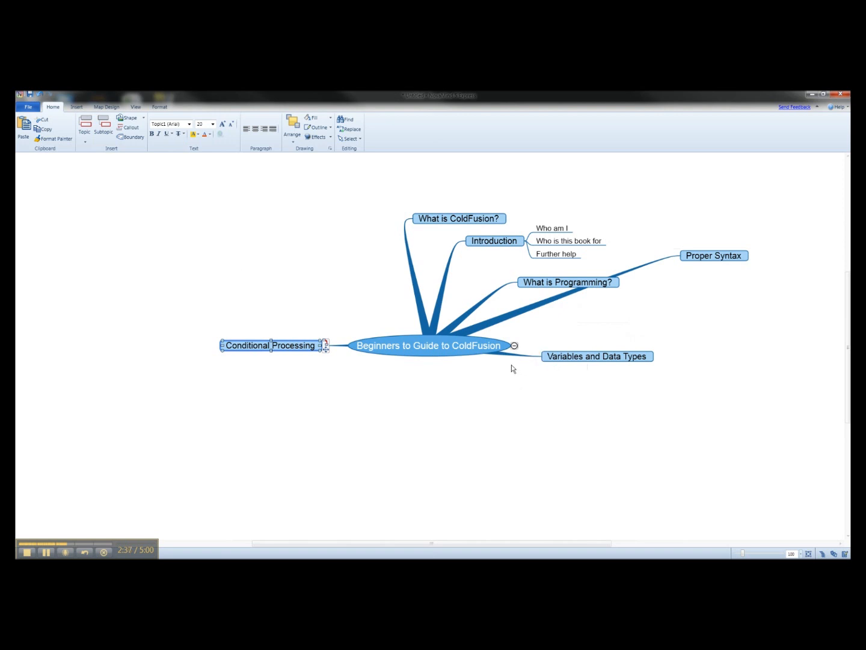
Try the Draft and Flexible Rainbow themes on the map and reapply the Basic theme.
click(110, 110)
click(95, 127)
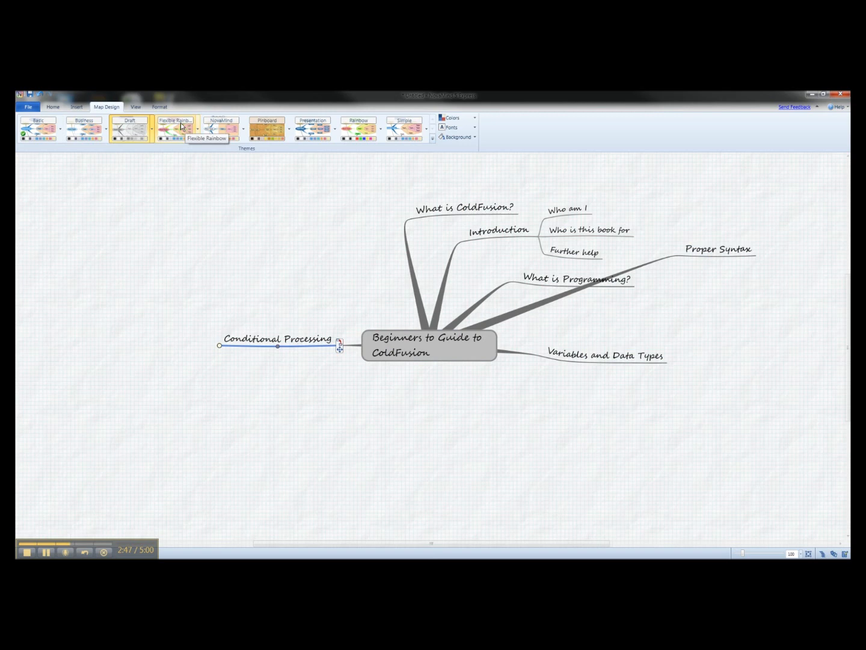
click(182, 126)
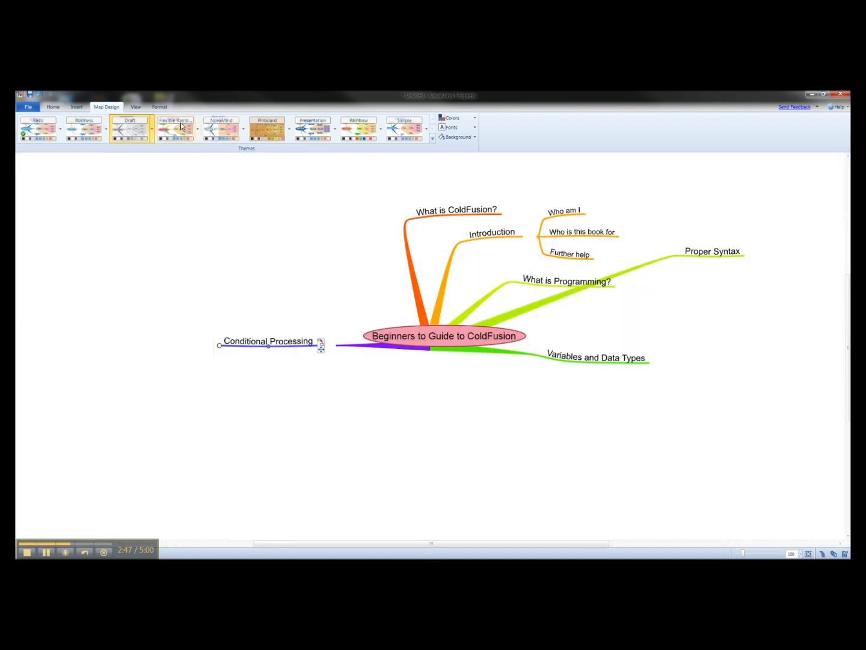
click(50, 137)
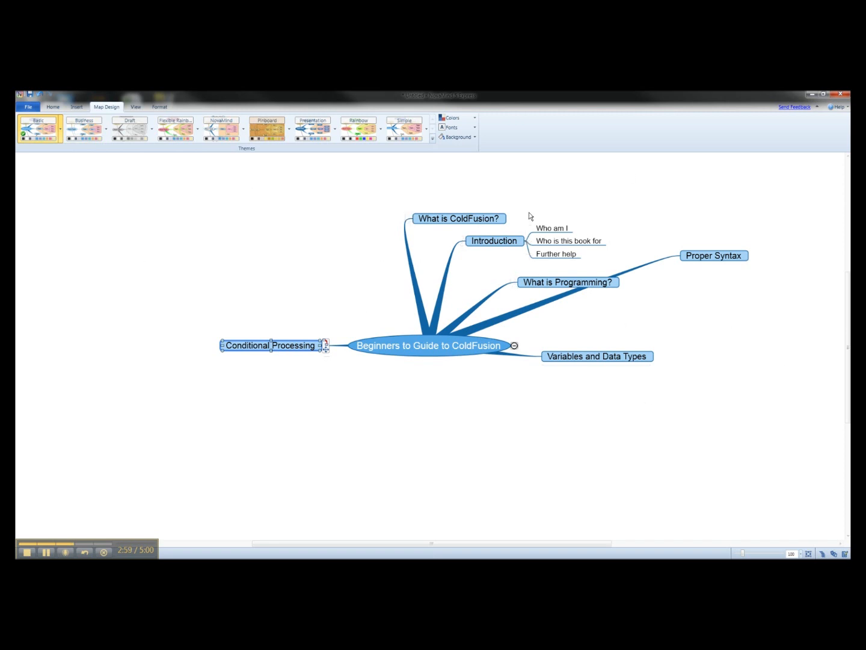
click(53, 107)
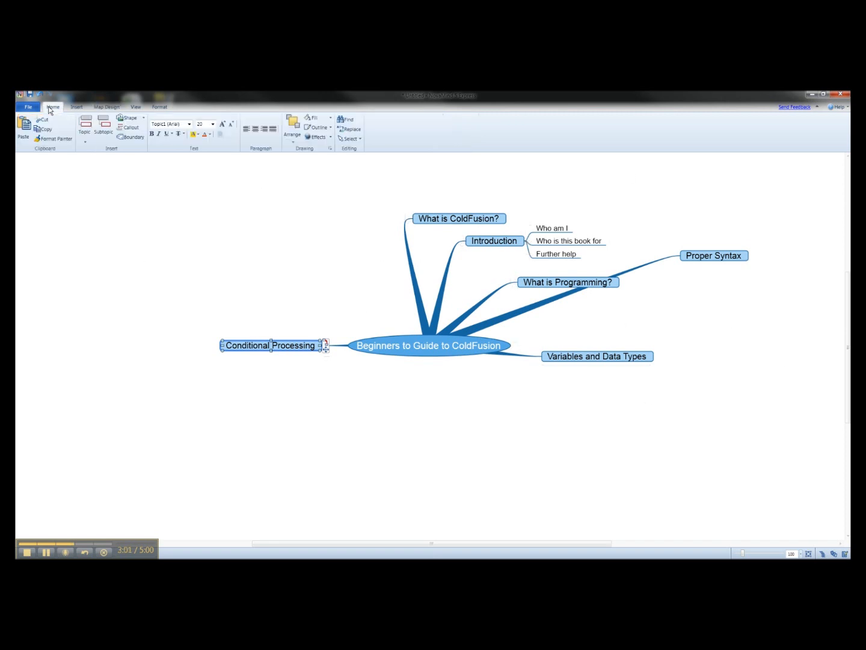
click(28, 106)
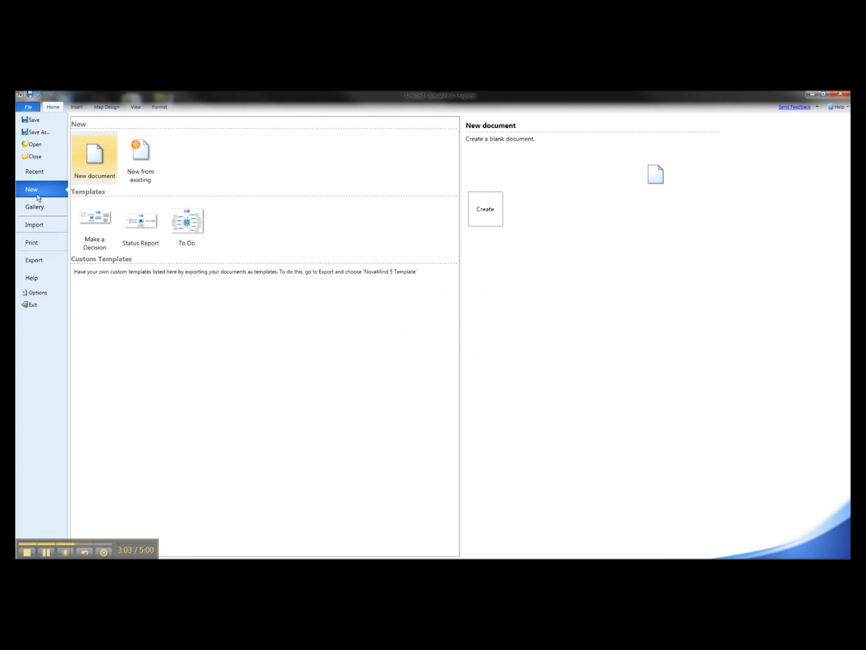
click(36, 146)
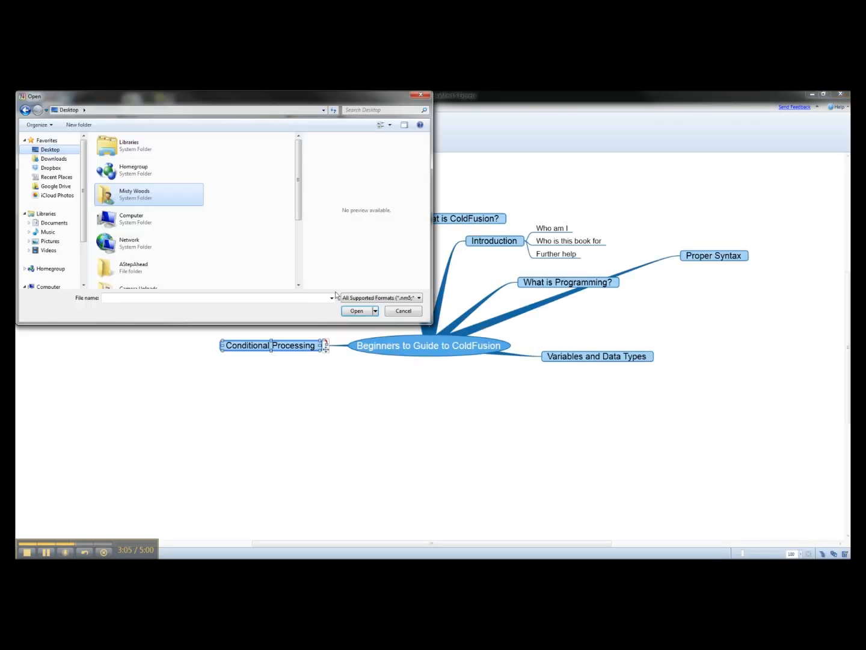
click(401, 311)
Open the existing, more complete "Beginners Guide to ColdFusion" mind map document.
click(29, 108)
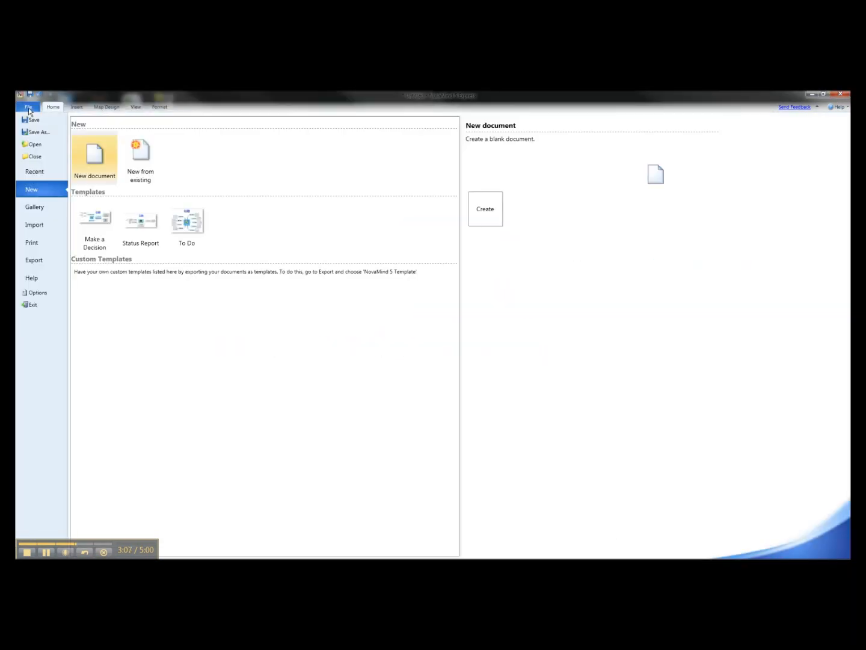
click(37, 145)
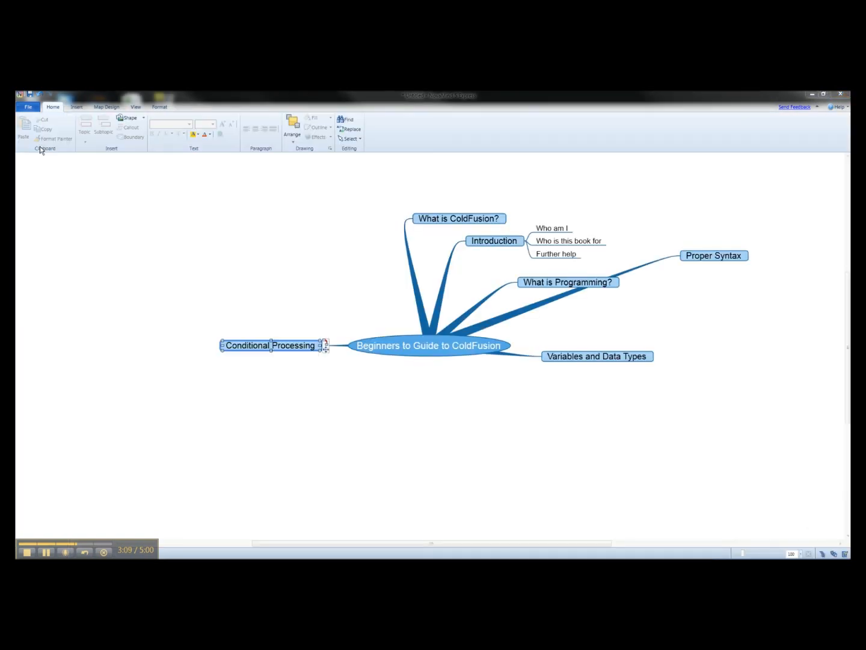
double_click(210, 157)
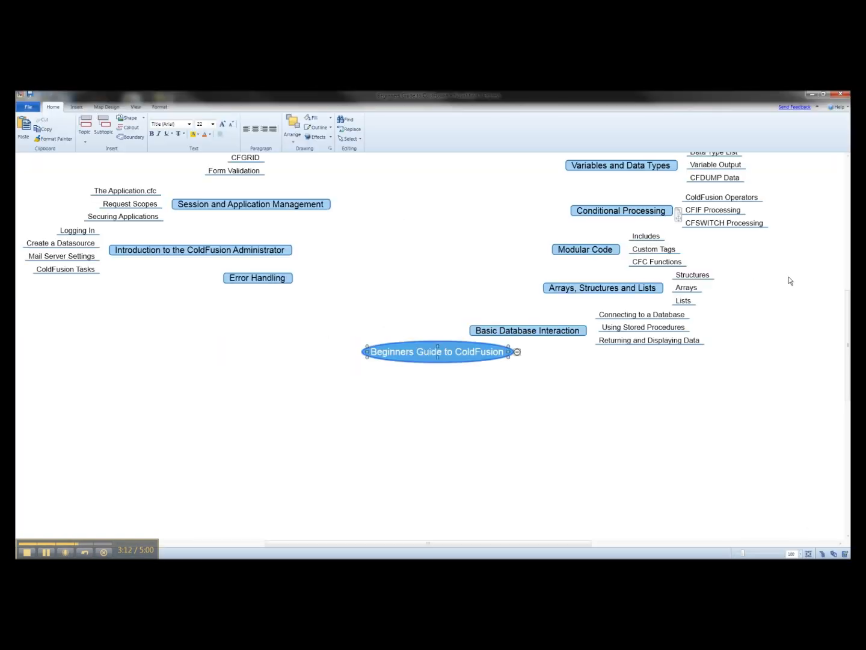
drag(848, 319, 845, 284)
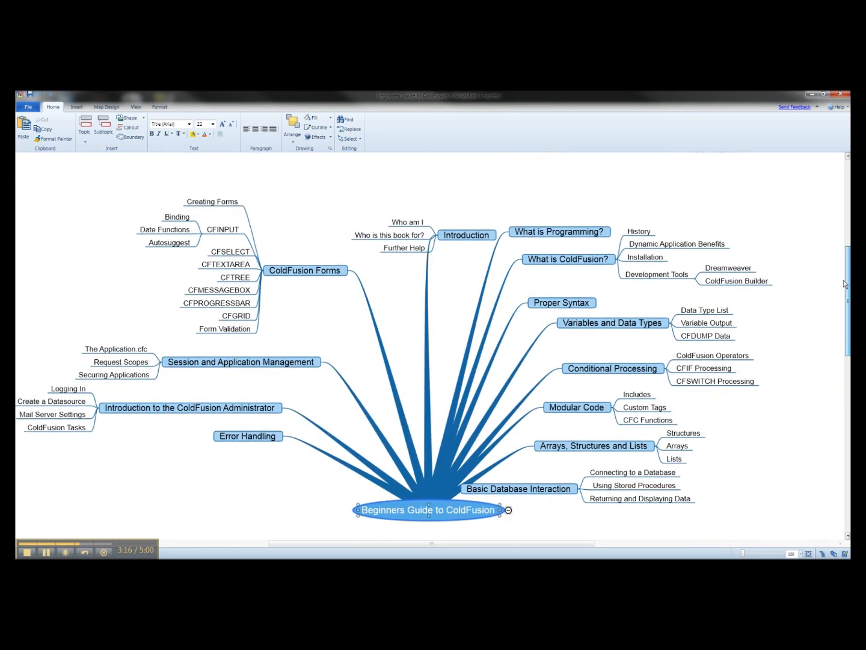